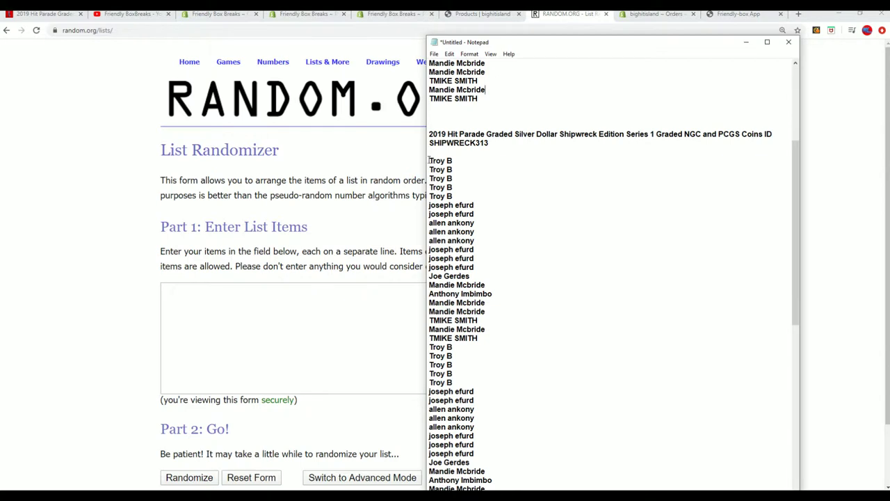
- Copy the full list of owner names below the SHIPWRECK313 heading in the Notepad file
drag(429, 160, 429, 426)
scroll(531, 268, down, 4)
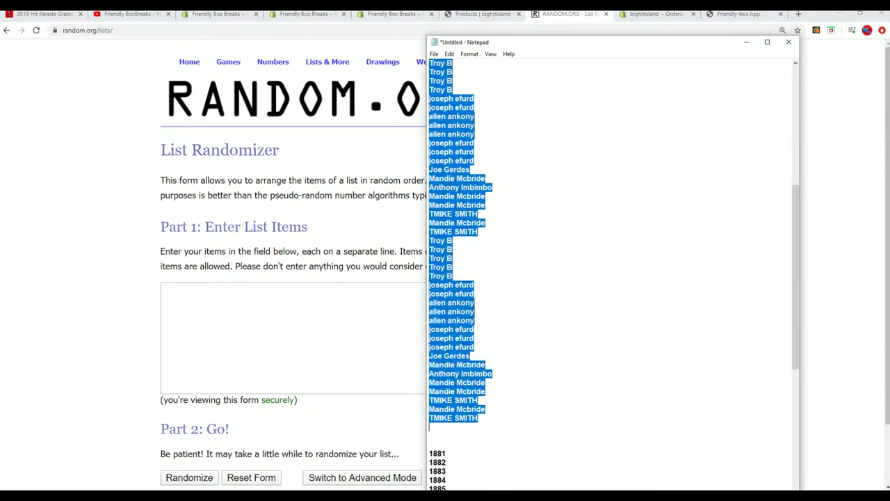
drag(480, 400, 430, 213)
right_click(436, 214)
click(452, 241)
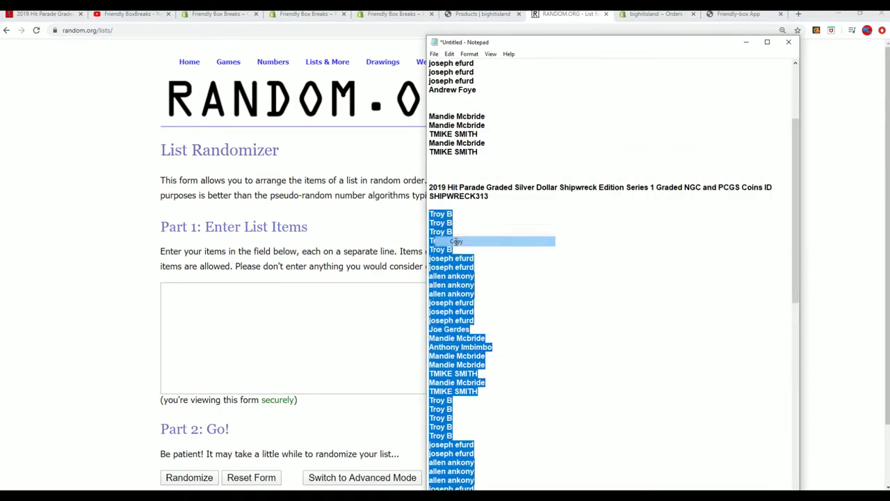
- Paste the owner names into the List Randomizer's items field and randomize the list
click(290, 292)
right_click(290, 292)
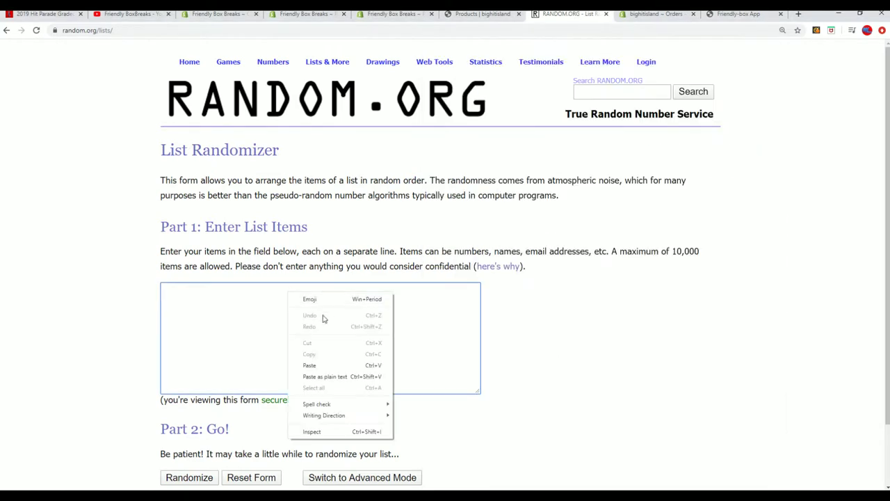
click(310, 362)
scroll(512, 354, down, 1)
click(176, 411)
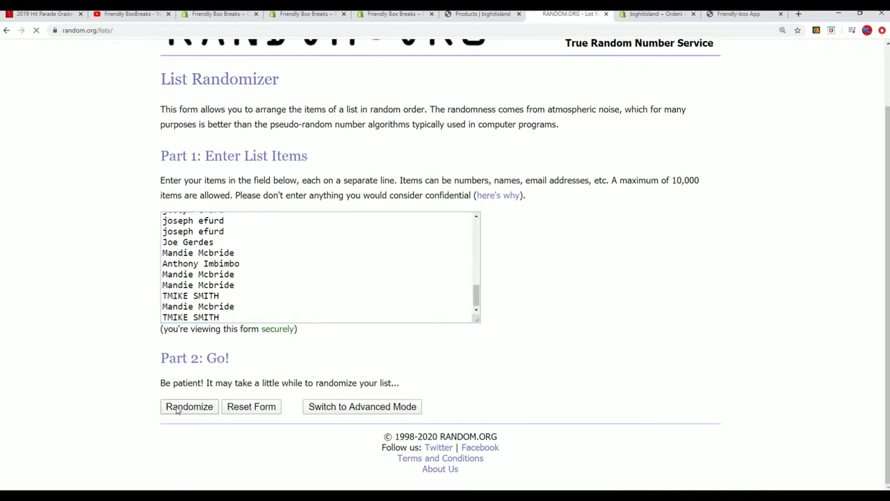
- Randomize the same owner list six more times
scroll(232, 269, down, 2)
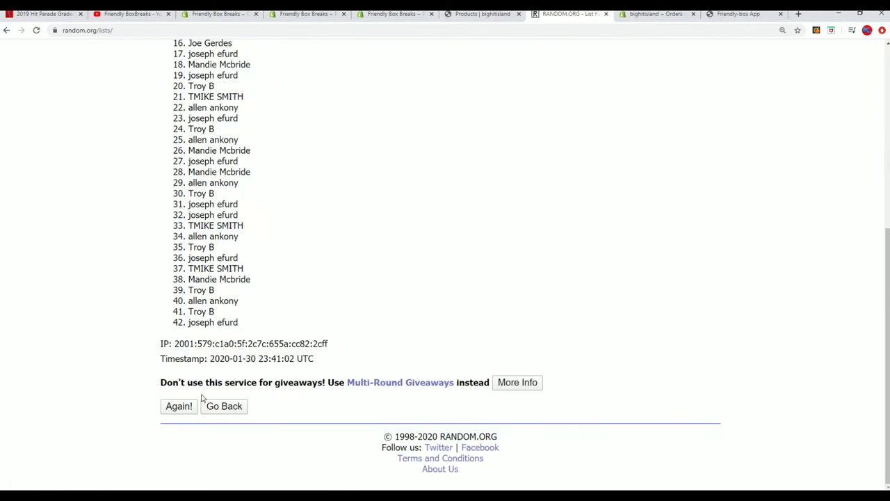
click(182, 407)
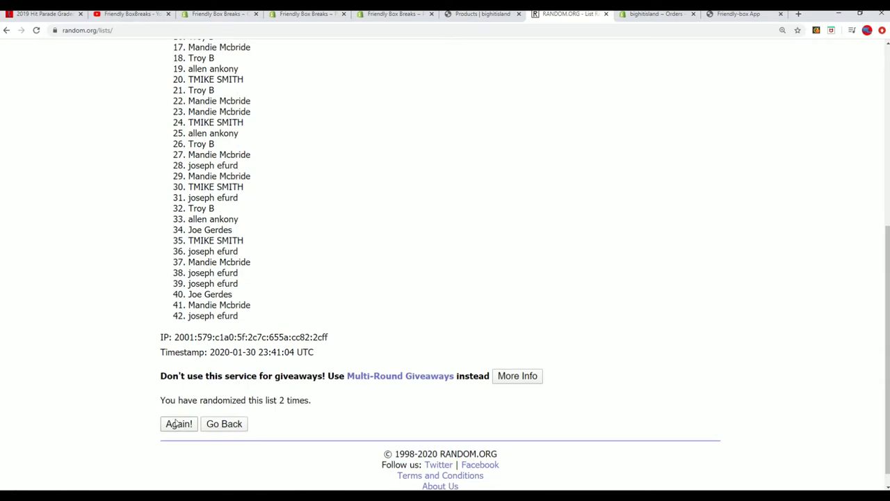
click(177, 424)
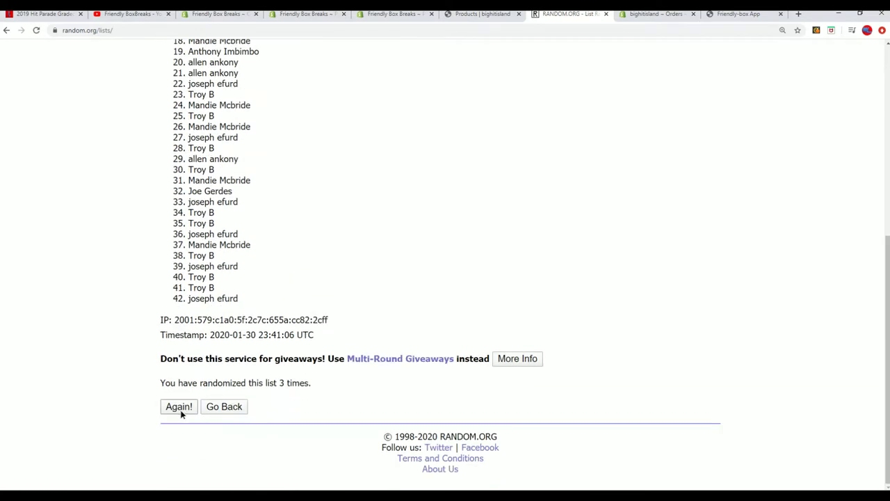
click(180, 410)
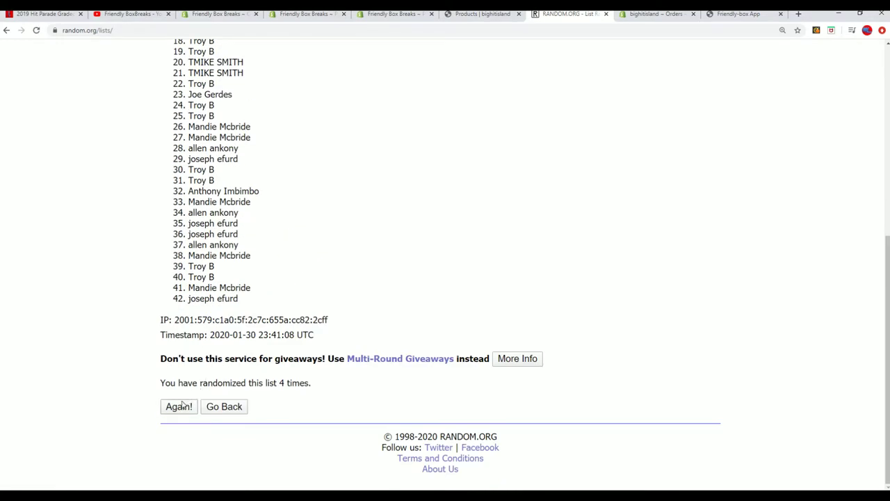
click(180, 406)
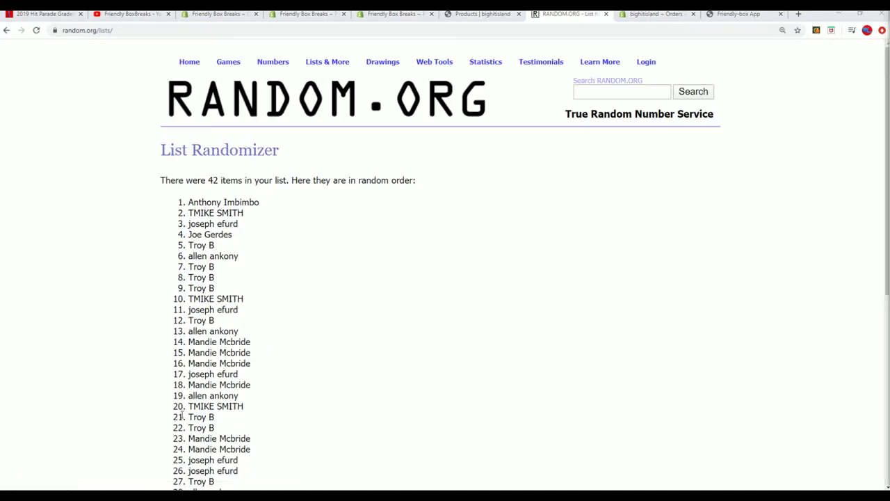
scroll(182, 415, down, 5)
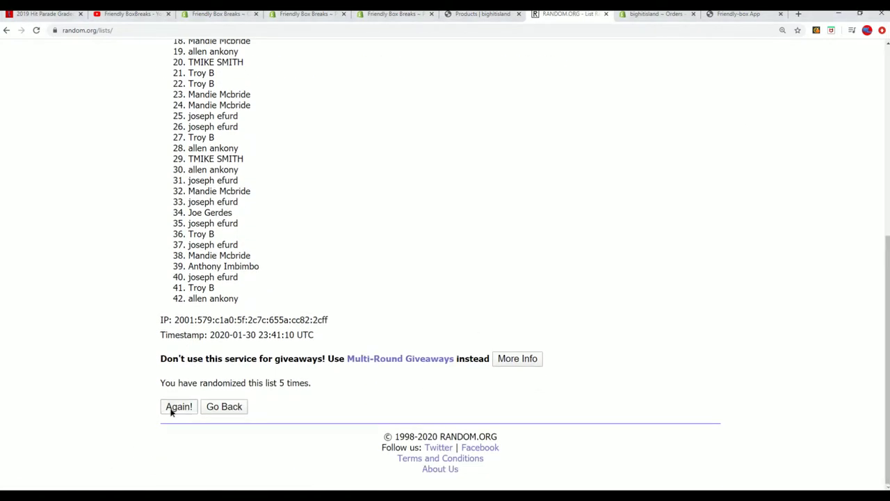
click(172, 409)
scroll(255, 413, down, 5)
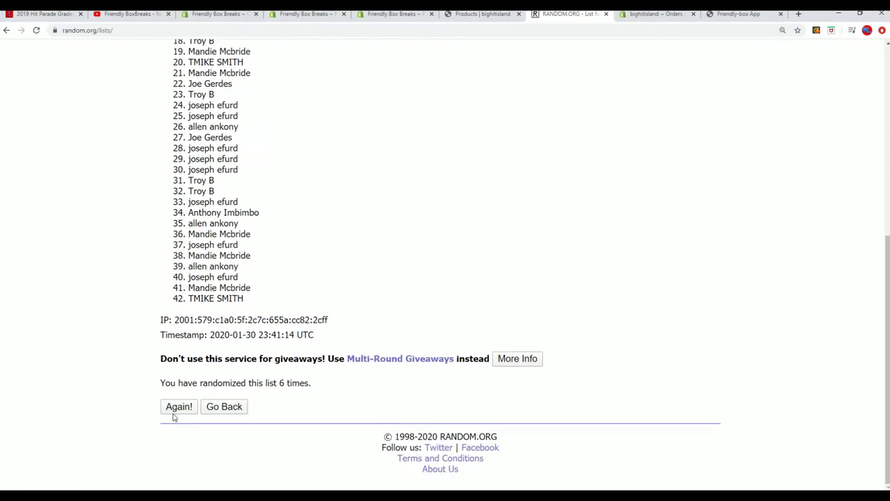
click(175, 411)
- Copy all 42 entries of the final randomized owner list from the results page
scroll(250, 146, down, 2)
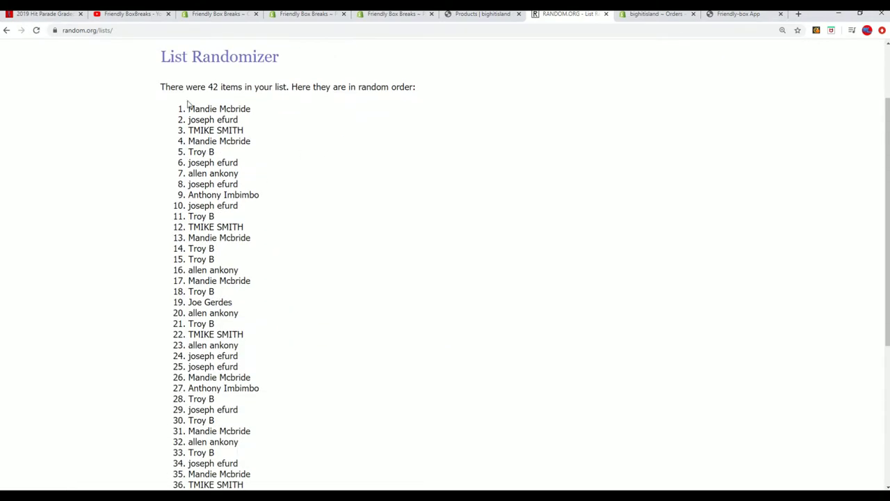
drag(187, 104, 274, 460)
scroll(263, 278, down, 1)
right_click(203, 349)
click(211, 354)
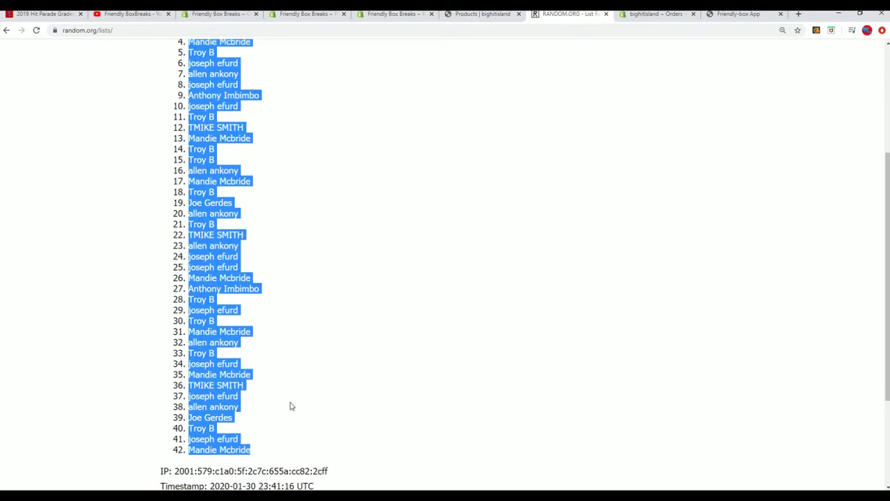
scroll(291, 406, down, 2)
scroll(278, 453, up, 2)
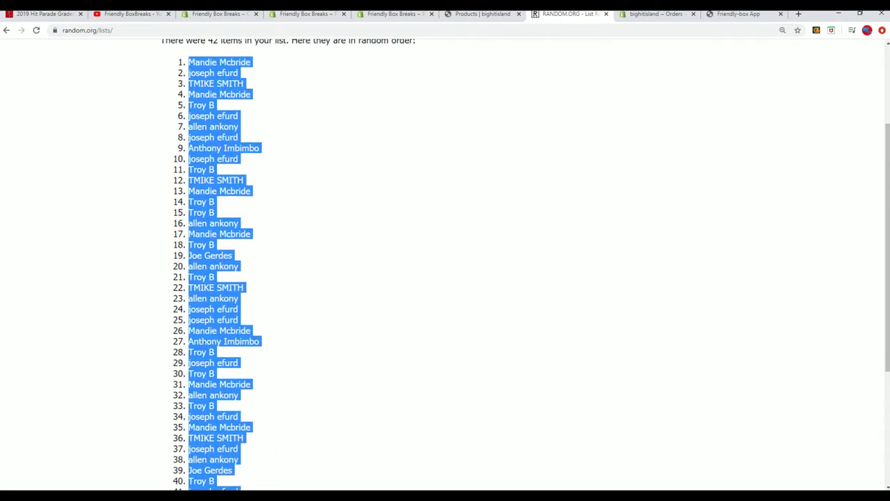
- Switch to the Excel workbook and paste the copied owners as plain text from cell A2 under OWNERS
key(alt+Tab)
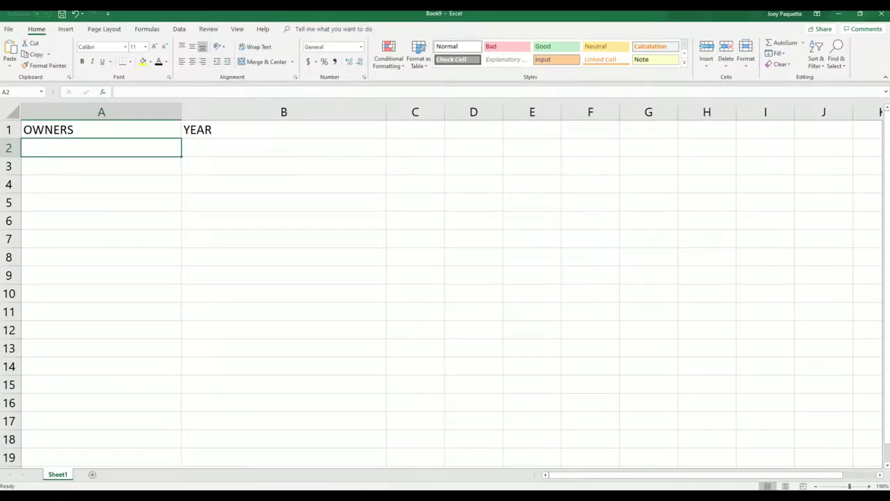
right_click(57, 148)
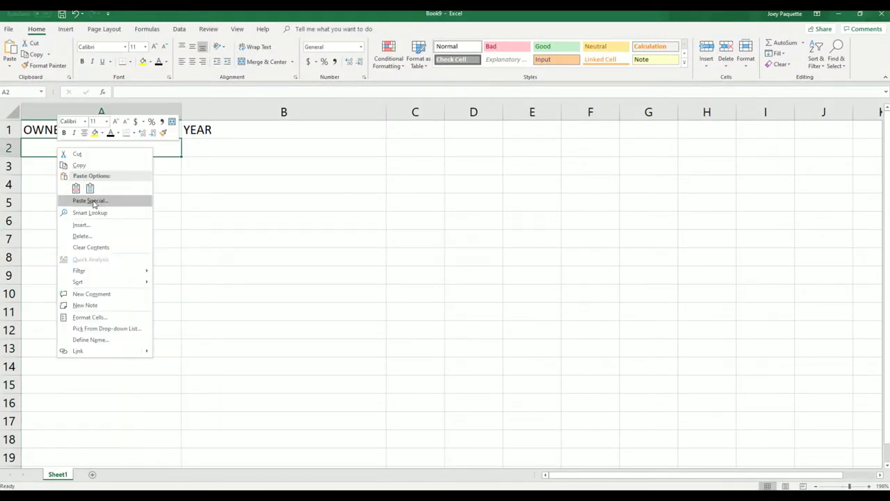
click(94, 202)
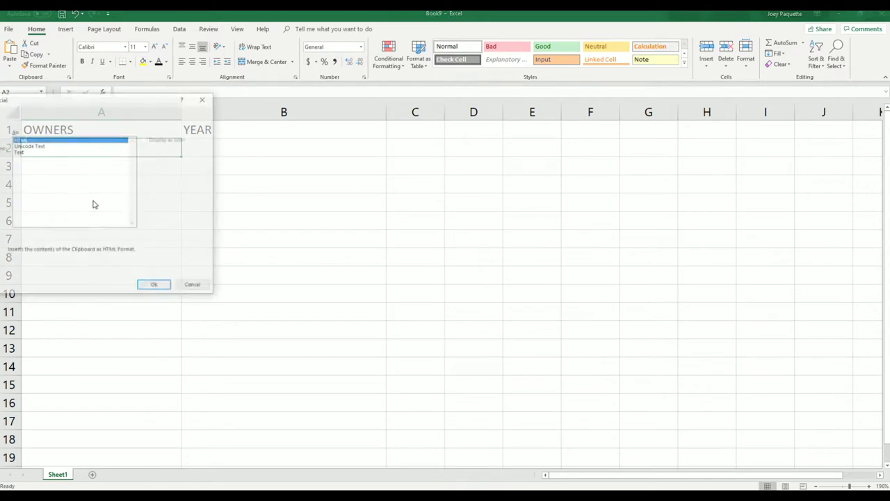
click(19, 153)
click(155, 286)
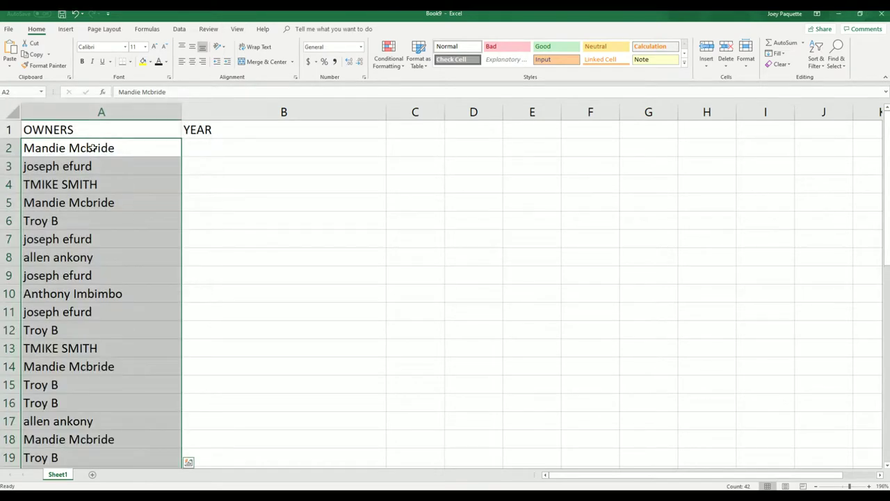
- Narrow the OWNERS column to fit the names and select cell B2 under YEAR
click(174, 112)
drag(181, 112, 130, 139)
click(232, 148)
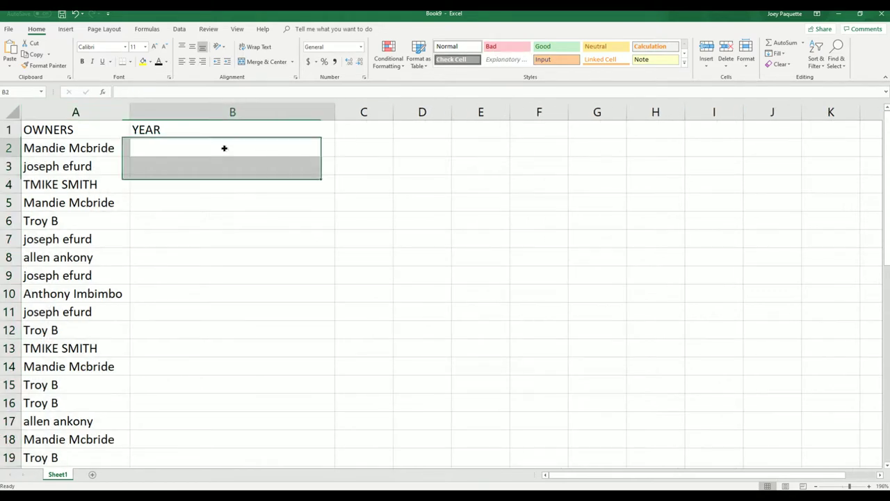
- Return to RANDOM.ORG in the browser and load an empty List Randomizer form
click(837, 14)
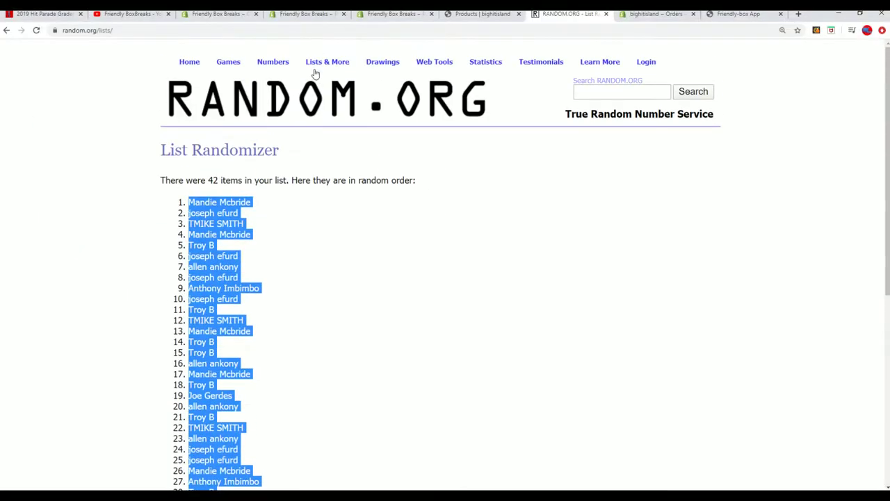
click(317, 76)
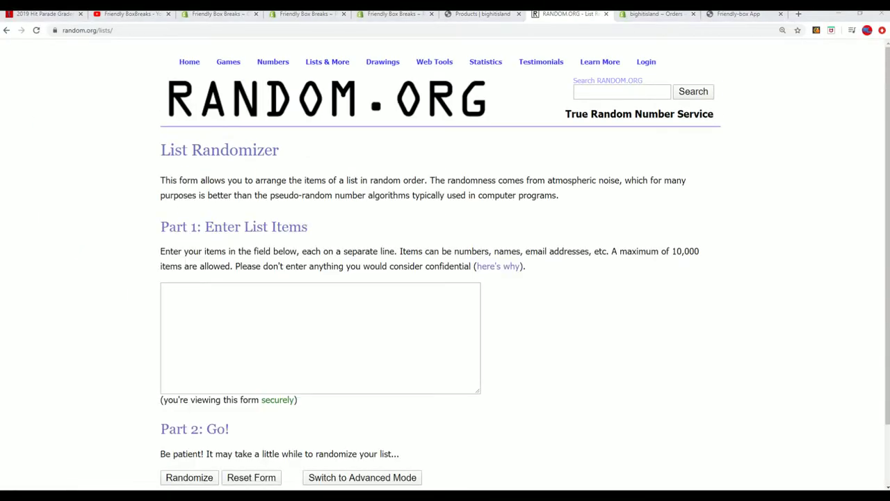
- Copy the years 1881 through 1922 from the Notepad file
key(alt+Tab)
scroll(665, 288, down, 15)
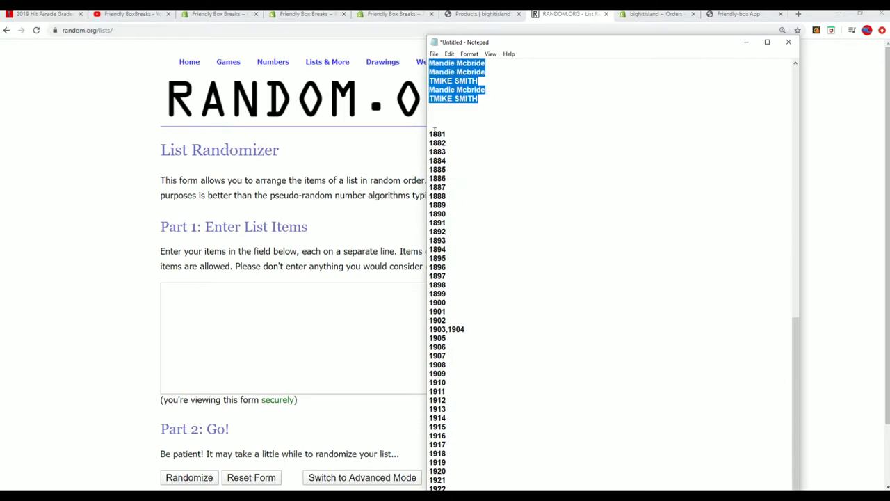
drag(433, 130, 441, 489)
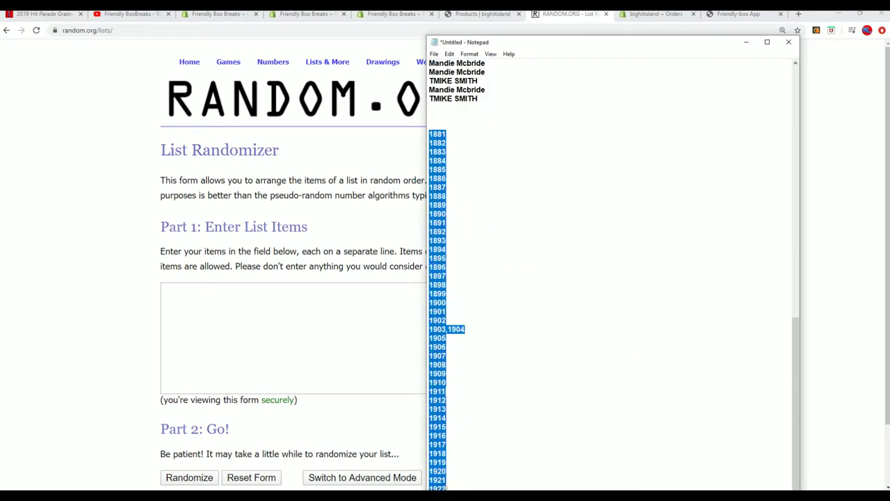
right_click(442, 472)
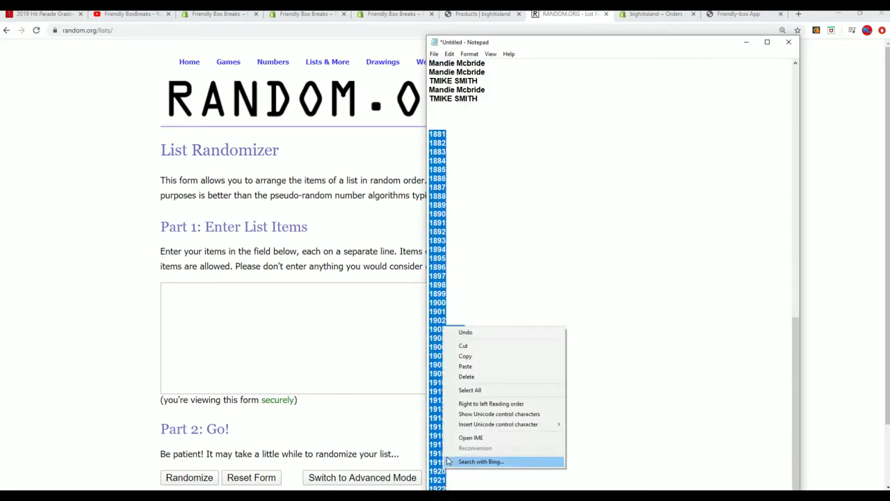
click(474, 357)
- Paste the years 1881 through 1922 into the List Randomizer, randomize them, and check the item count in the results
click(182, 294)
right_click(181, 294)
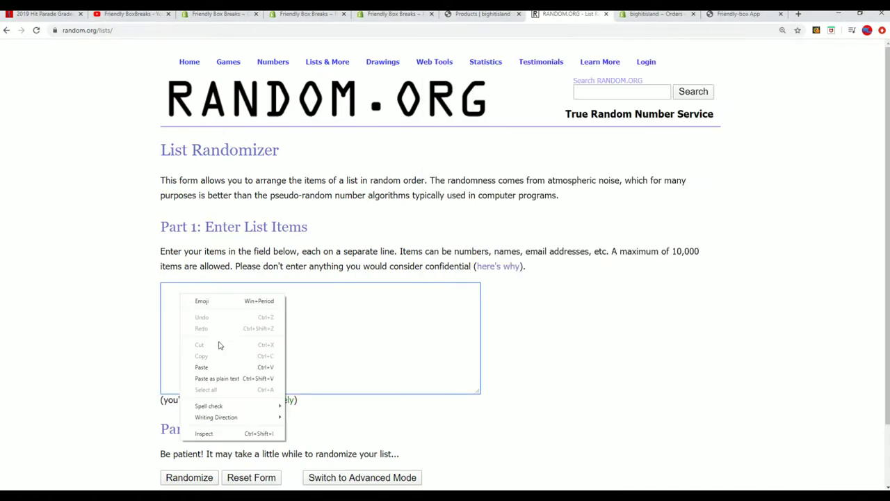
click(206, 368)
scroll(538, 371, down, 1)
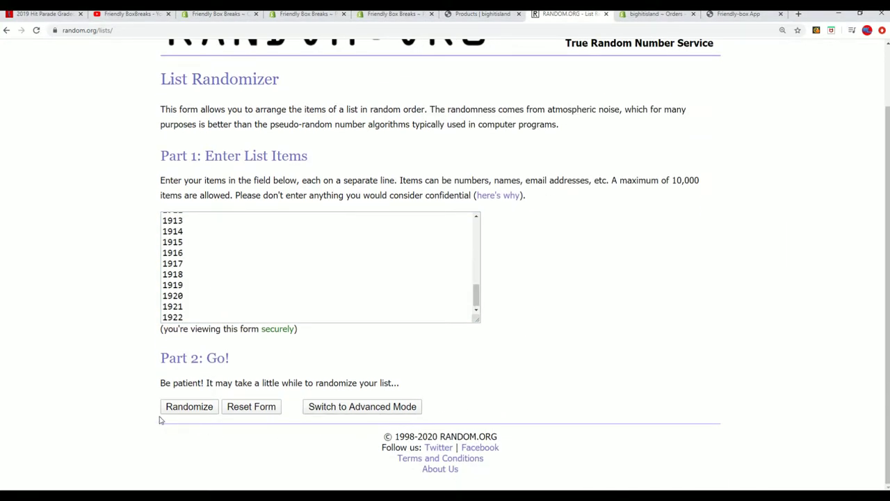
click(183, 406)
scroll(226, 367, down, 1)
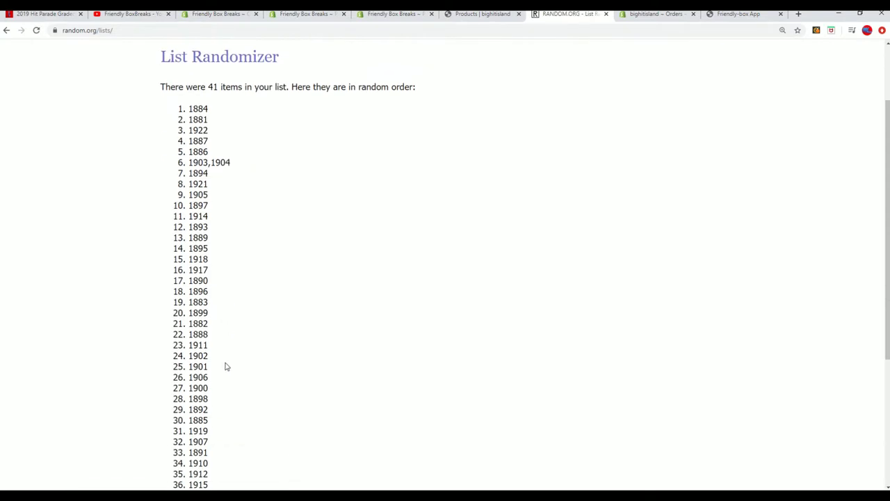
scroll(226, 367, down, 3)
scroll(197, 249, up, 5)
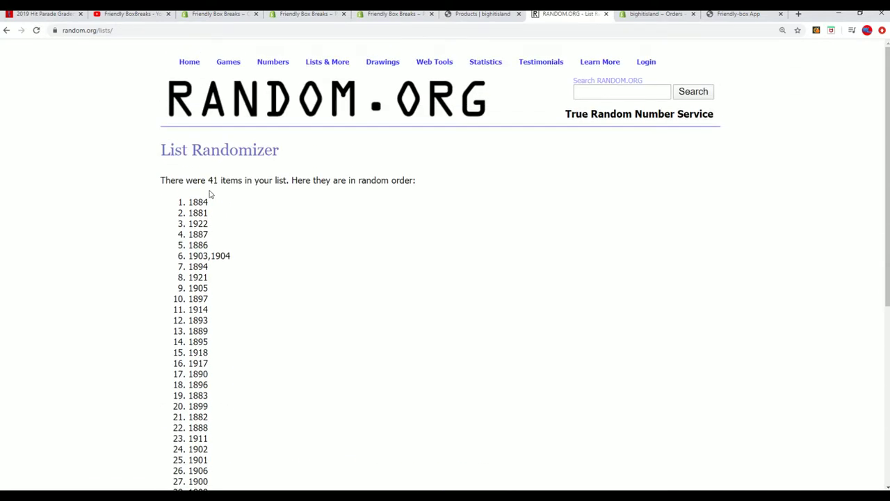
double_click(212, 180)
- Load a fresh List Randomizer form and copy the complete year list, 1881 through 1923, from the Notepad file
click(341, 76)
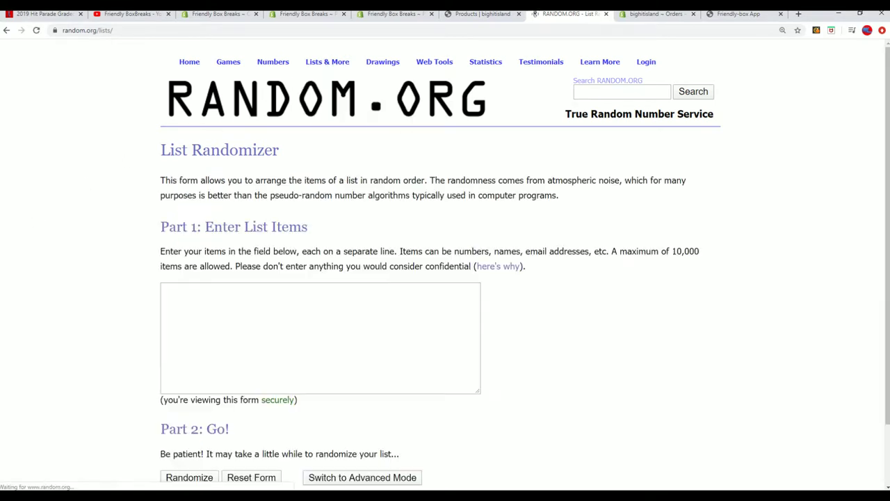
key(alt+Tab)
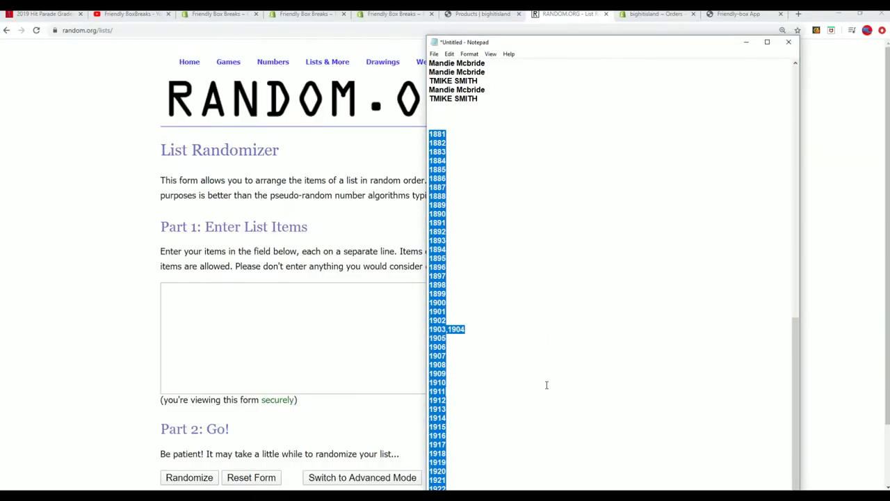
drag(576, 38, 576, 11)
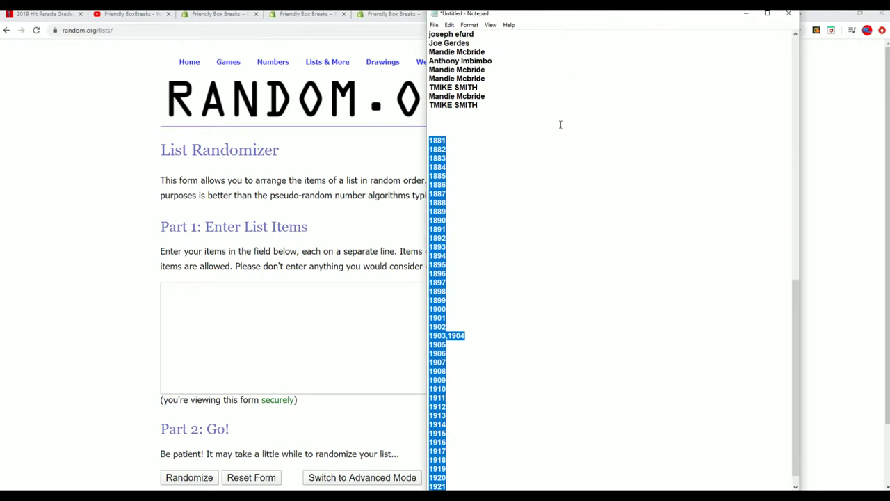
scroll(505, 420, down, 1)
drag(448, 487, 431, 122)
right_click(431, 124)
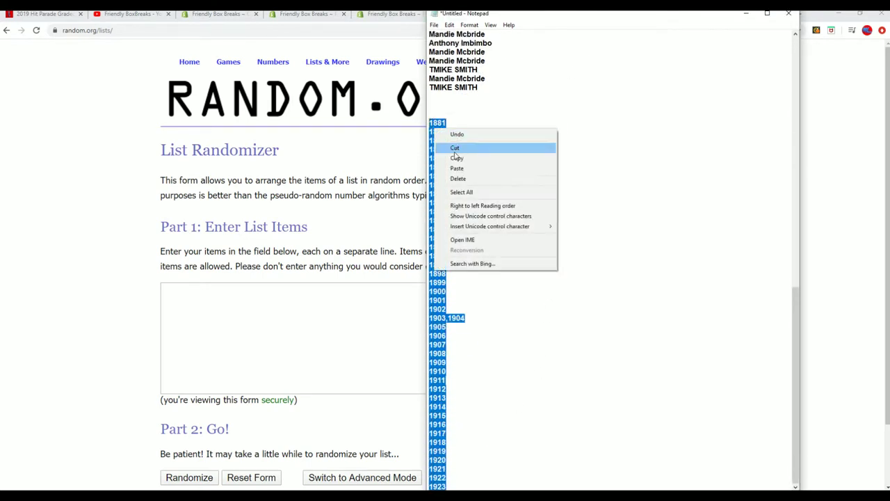
click(452, 159)
- Paste the years 1881 through 1923 into the List Randomizer's items field and randomize the list
click(198, 296)
right_click(199, 296)
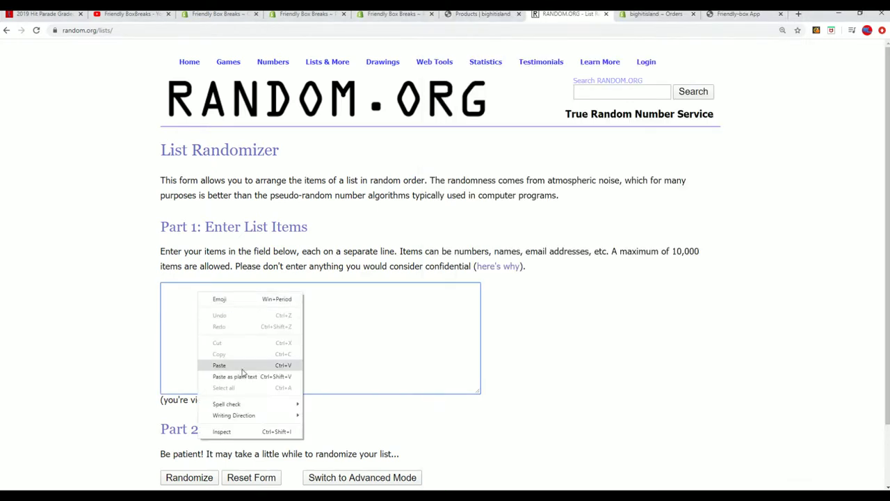
click(240, 369)
scroll(522, 322, down, 1)
click(191, 408)
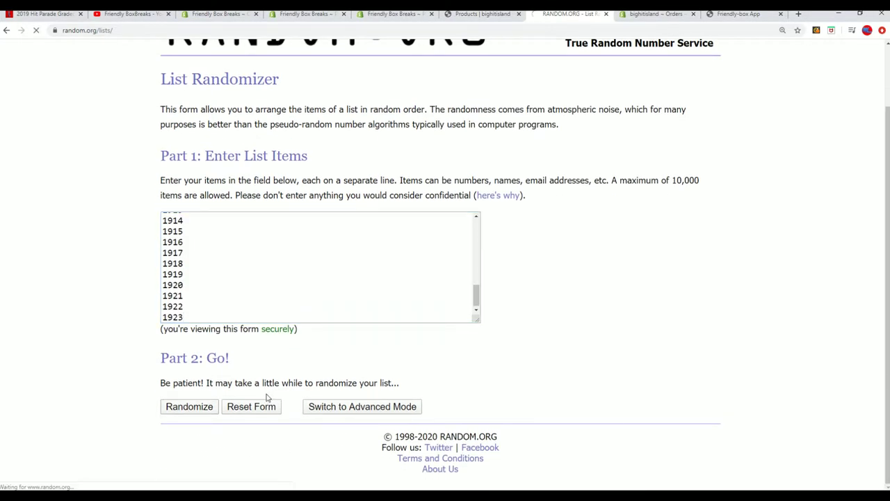
- Re-randomize the year list six more times, for seven randomizations in total
scroll(173, 411, down, 5)
click(177, 407)
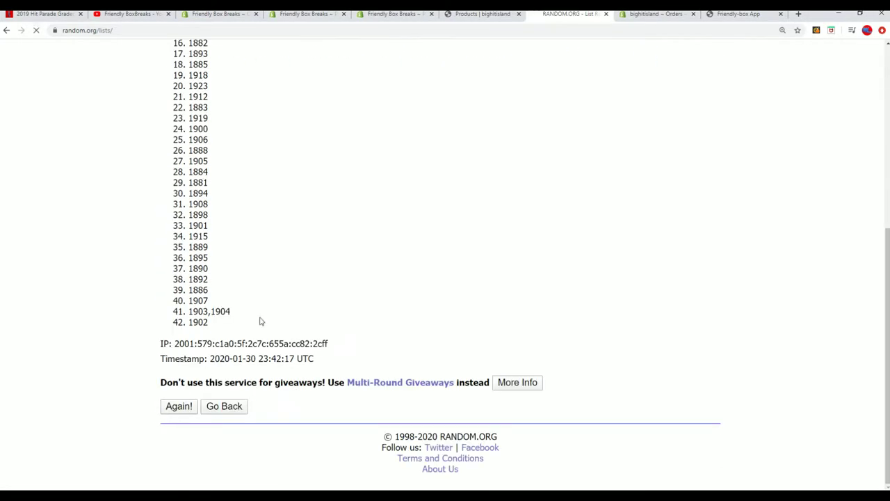
scroll(320, 308, down, 5)
click(184, 424)
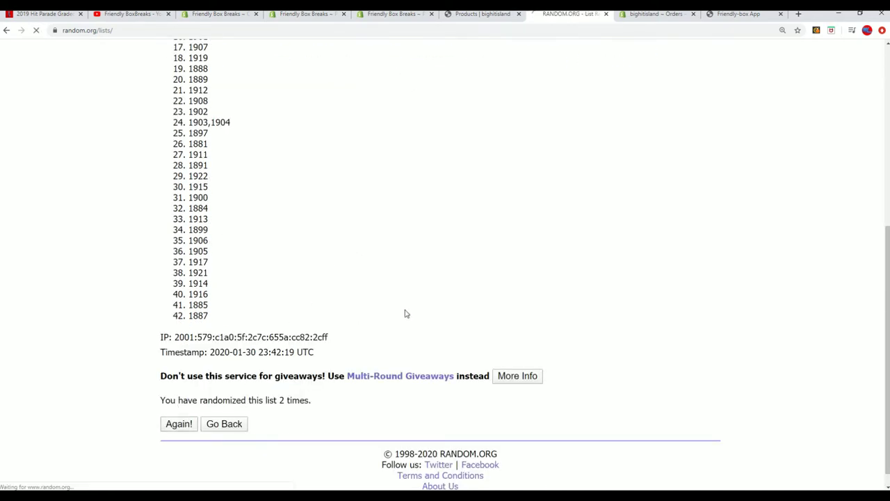
scroll(308, 370, down, 5)
click(174, 422)
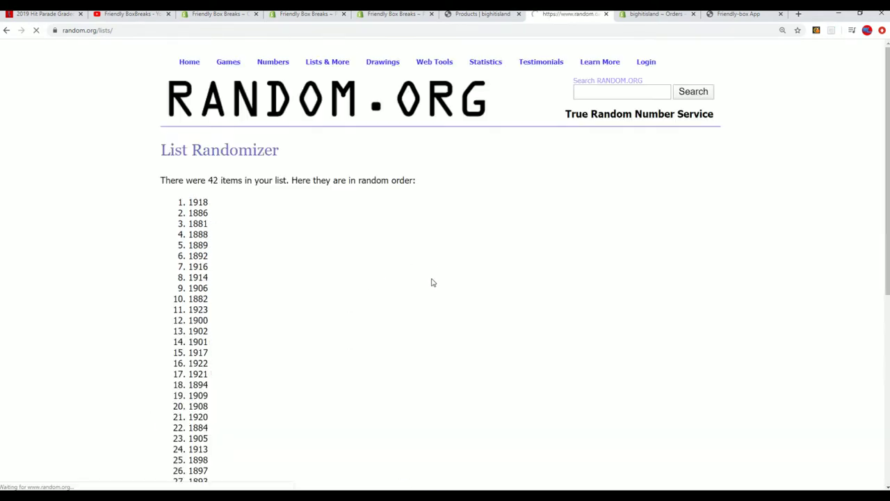
scroll(431, 282, down, 5)
click(178, 424)
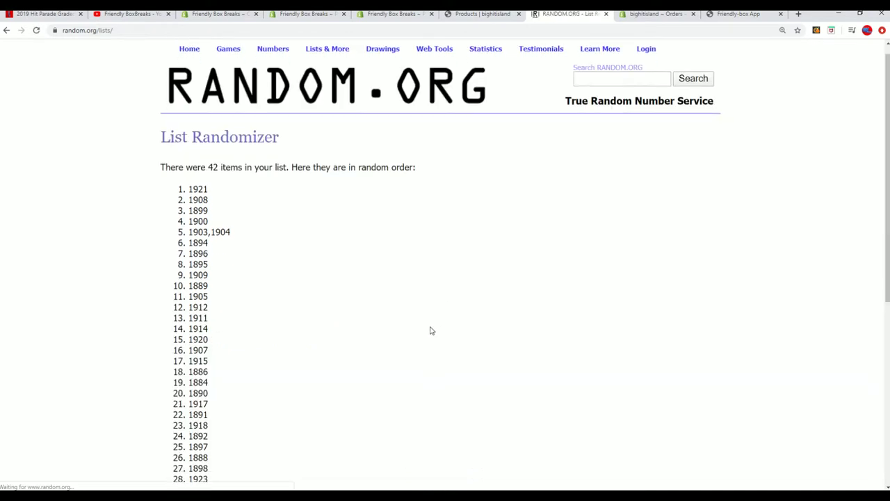
scroll(429, 329, down, 5)
click(179, 470)
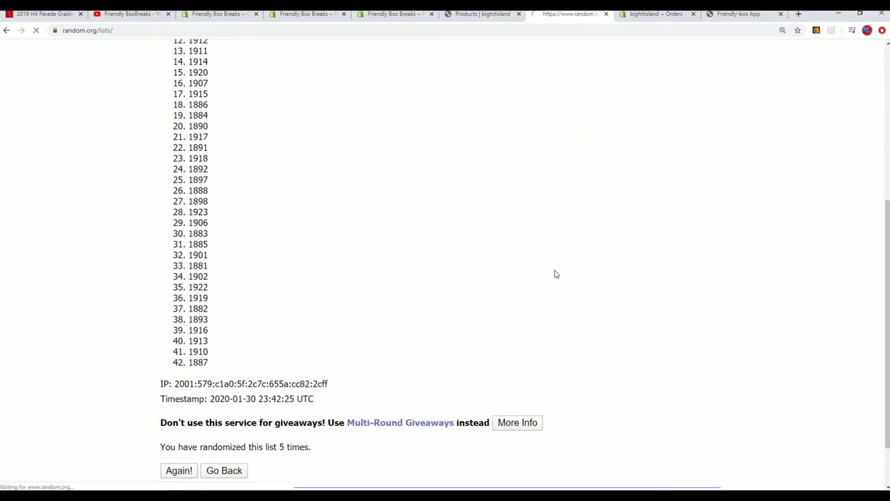
scroll(539, 292, down, 5)
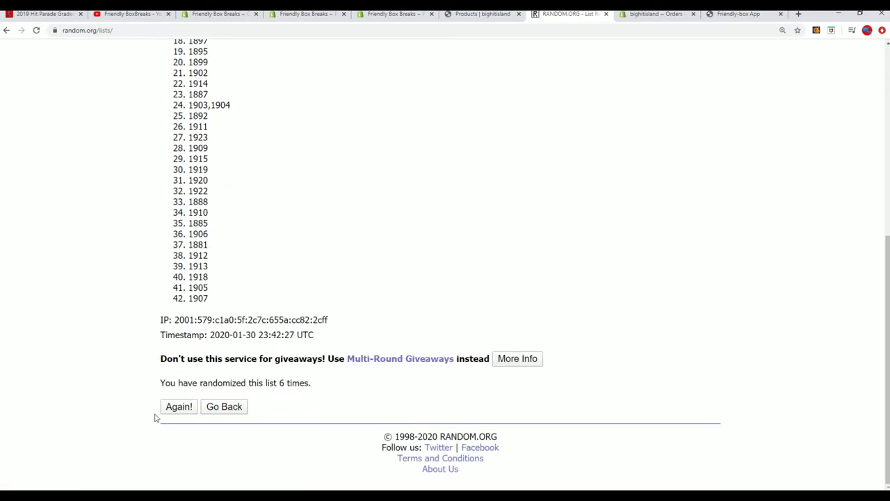
click(179, 407)
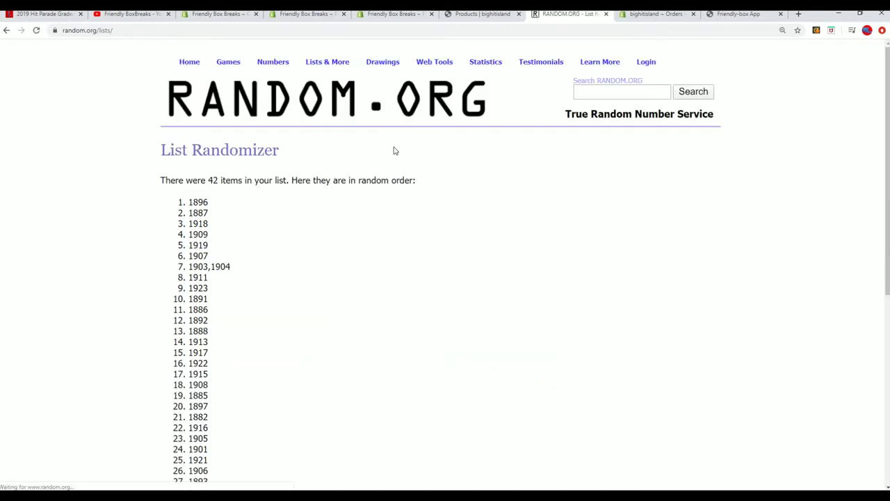
- Copy all the randomized years from the results list and switch to the Excel workbook
scroll(321, 190, down, 1)
drag(189, 146, 244, 299)
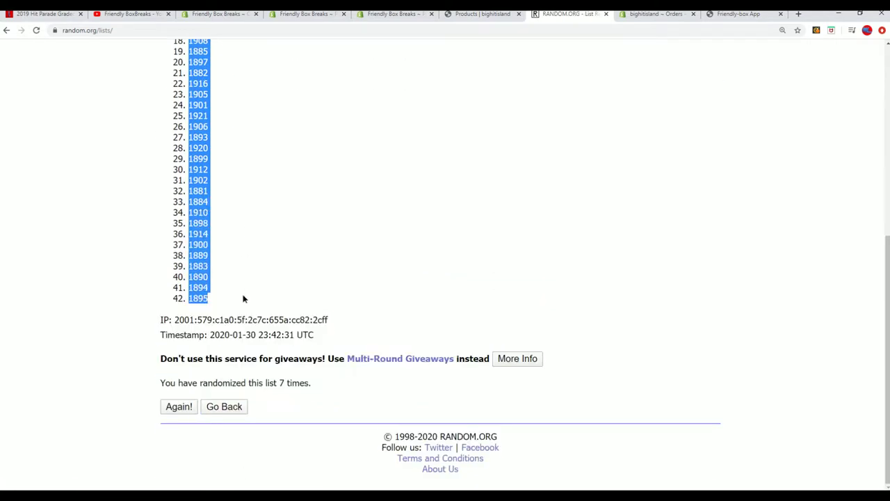
right_click(206, 258)
click(223, 267)
scroll(243, 281, up, 4)
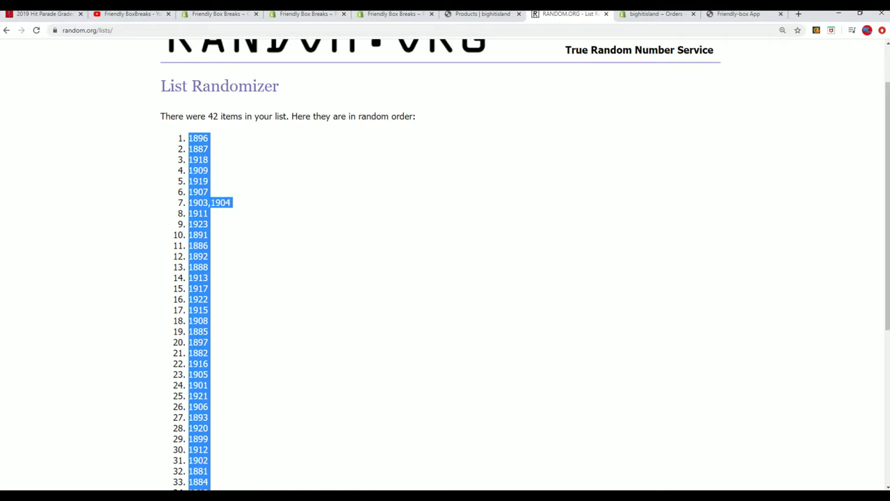
key(alt+Tab)
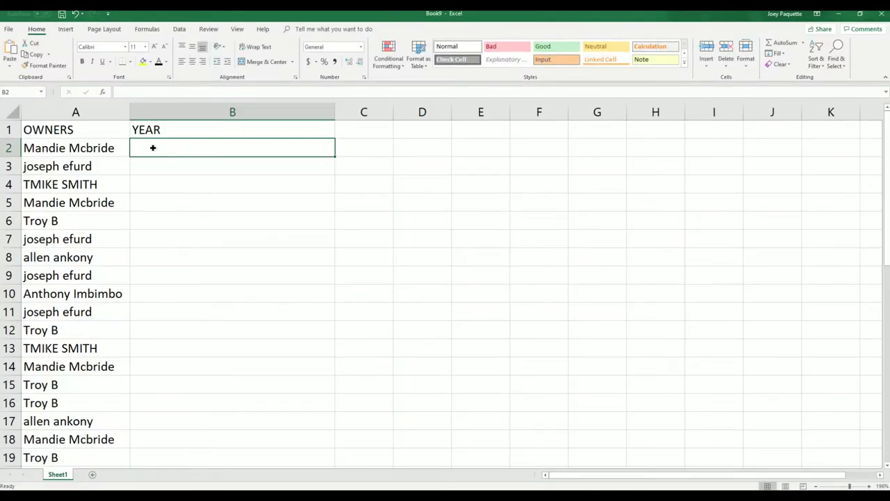
- Try a regular paste of the randomized years into the YEAR column starting at B2, and undo it
right_click(153, 147)
click(186, 187)
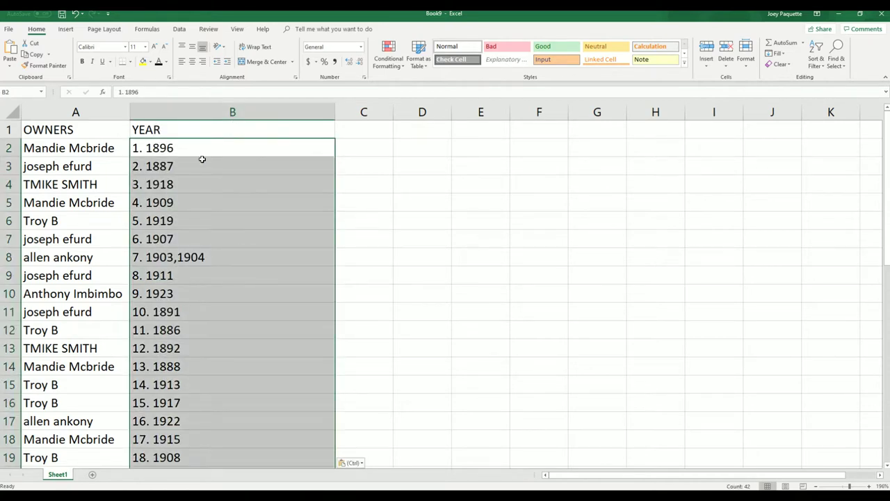
click(75, 14)
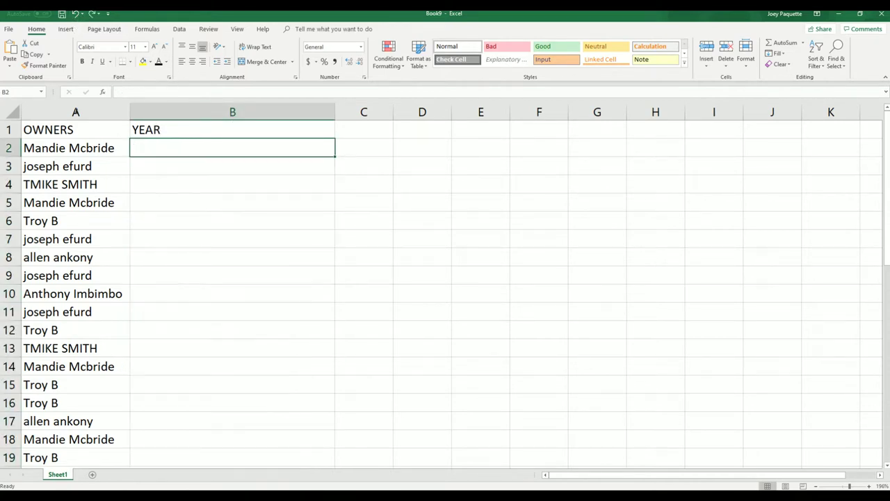
- Paste the randomized years as plain text into the YEAR column starting at B2, using Paste Special
right_click(150, 146)
click(176, 198)
click(101, 148)
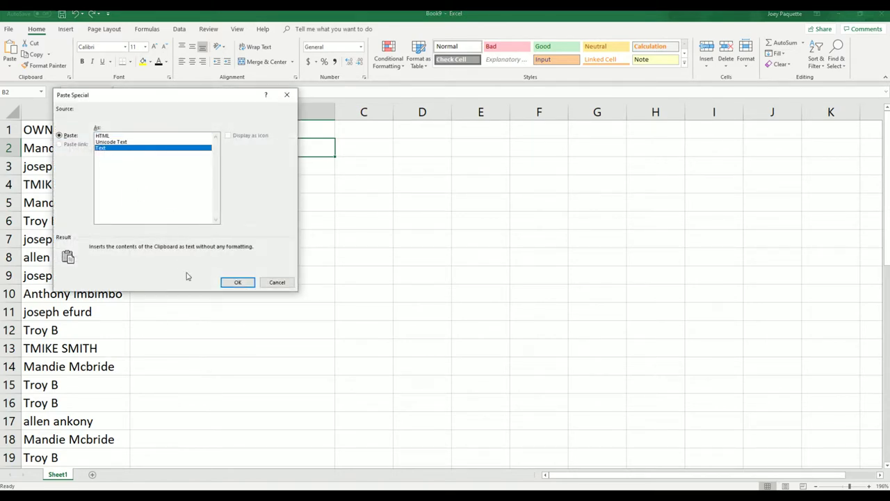
click(237, 282)
click(235, 279)
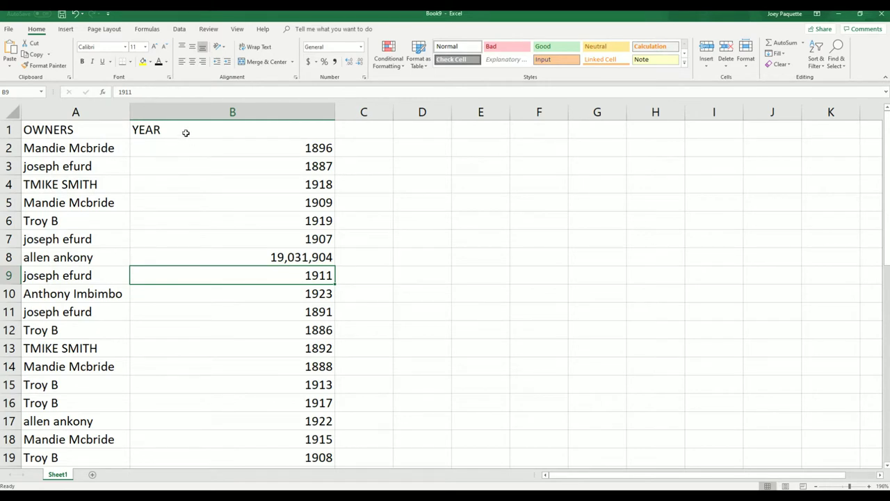
- Adjust column B's width and correct cell B8 to read "1903, 1904"
drag(335, 114, 199, 140)
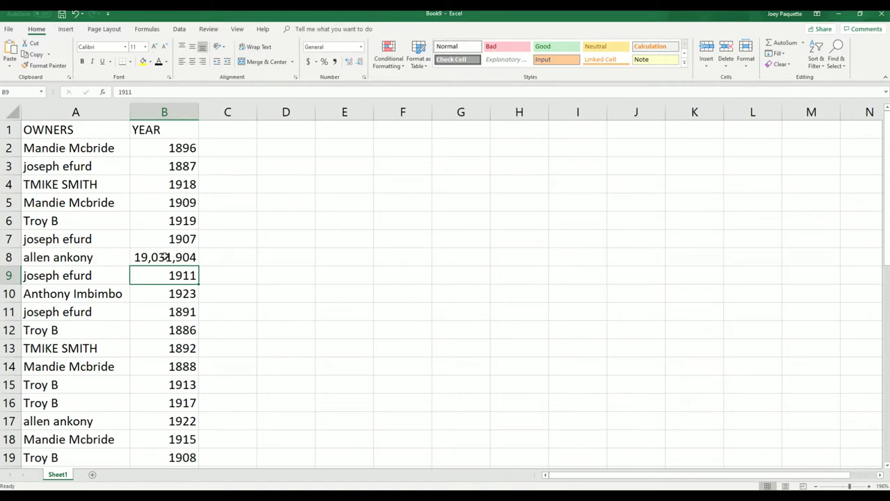
drag(200, 112, 323, 111)
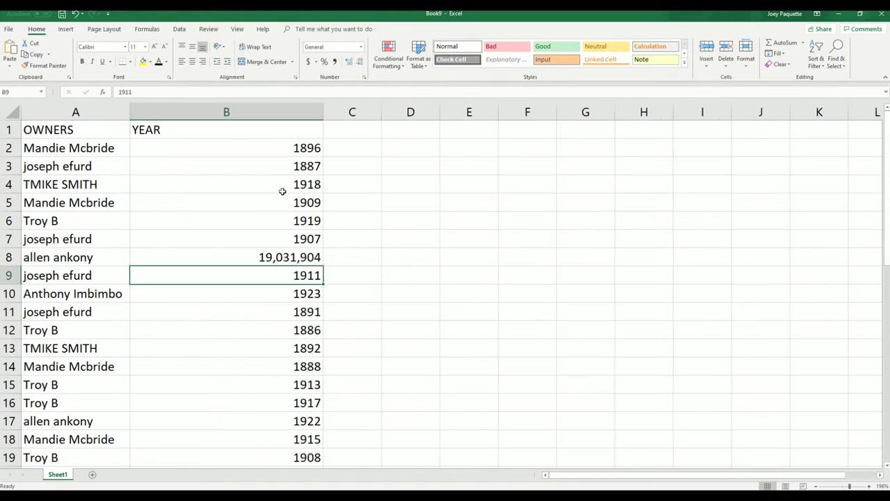
double_click(292, 257)
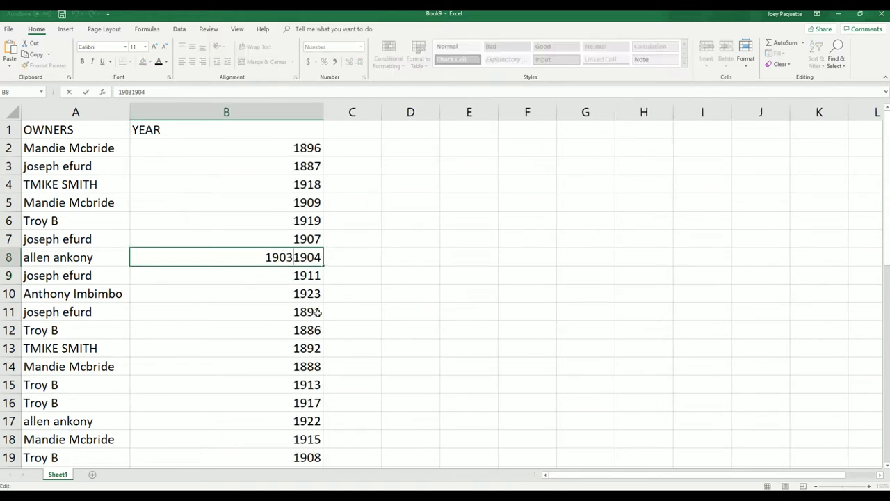
text(,)
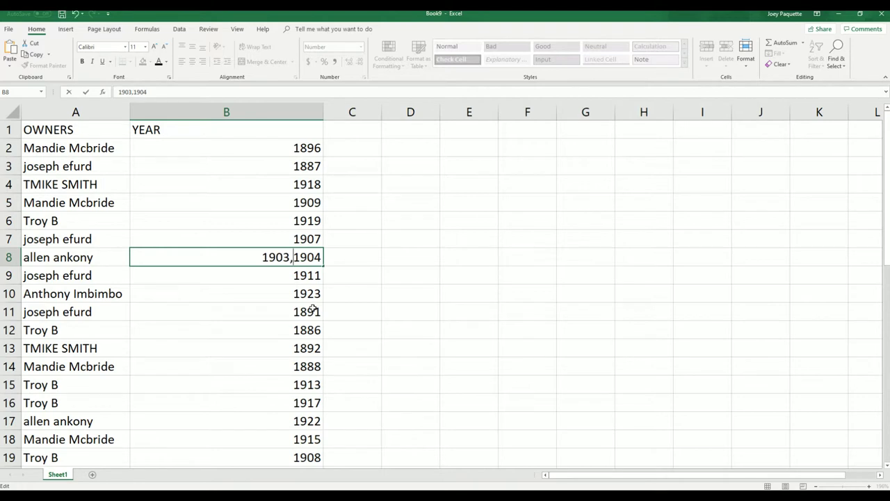
click(233, 184)
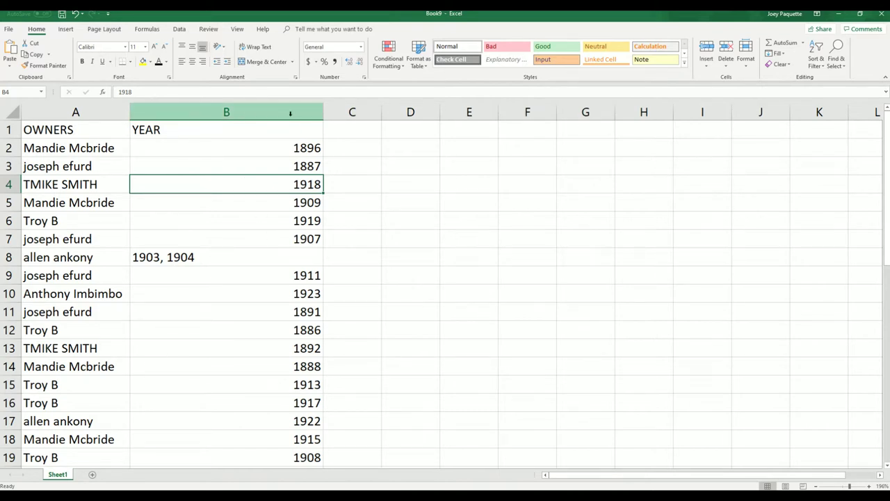
- Narrow the YEAR column to fit the four-digit years and check the pairings down to row 43
drag(322, 112, 201, 160)
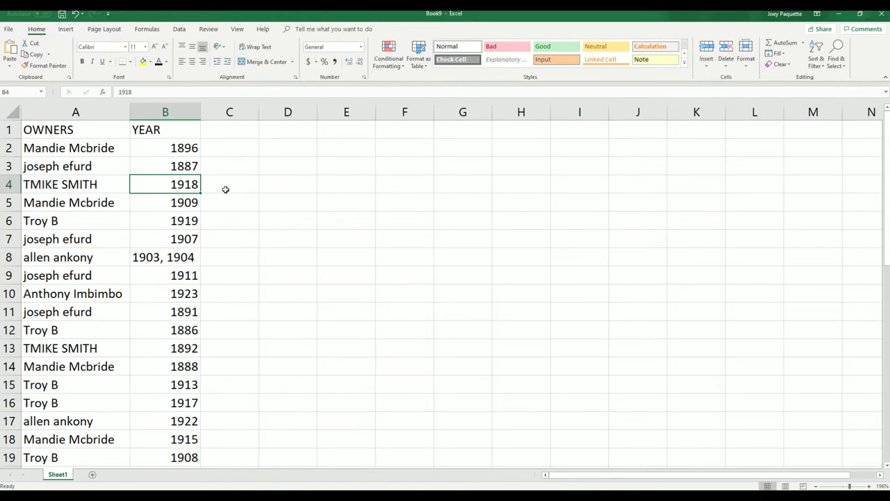
scroll(225, 189, down, 4)
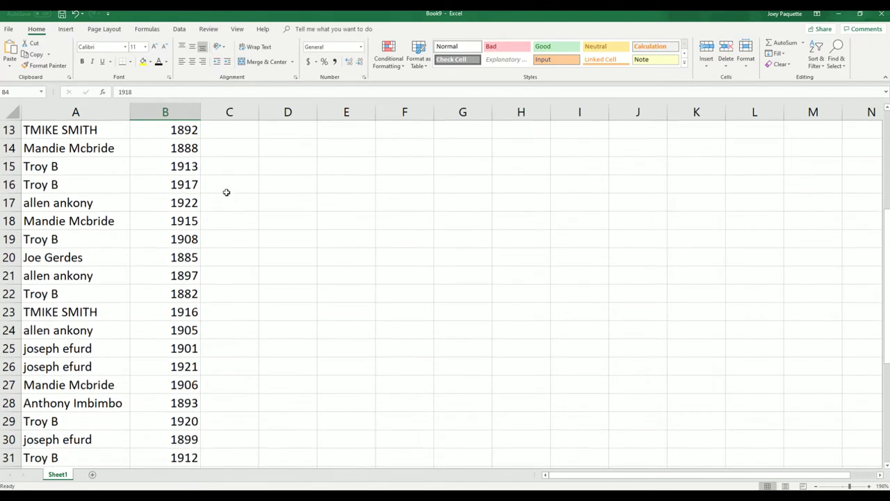
scroll(226, 192, down, 3)
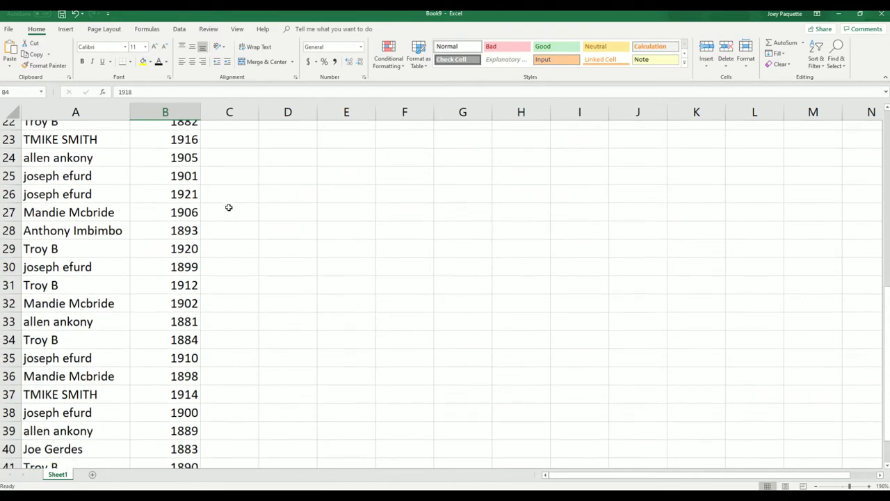
scroll(228, 207, down, 2)
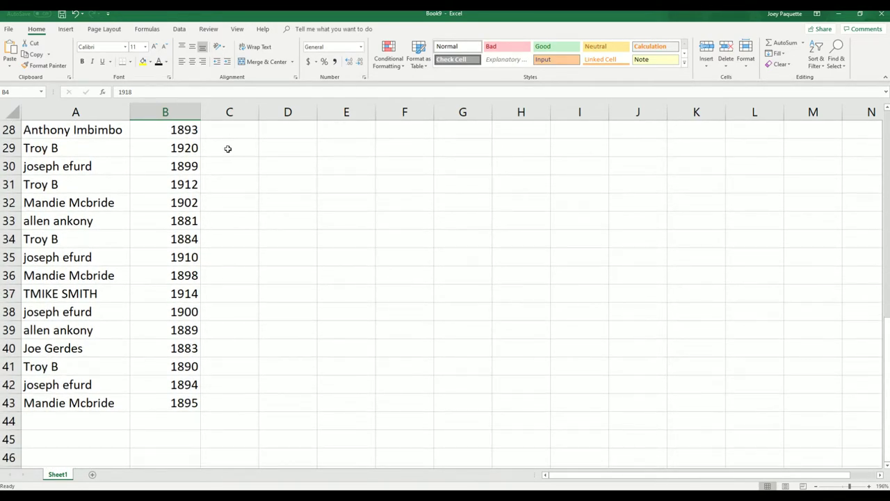
click(187, 112)
drag(201, 112, 181, 129)
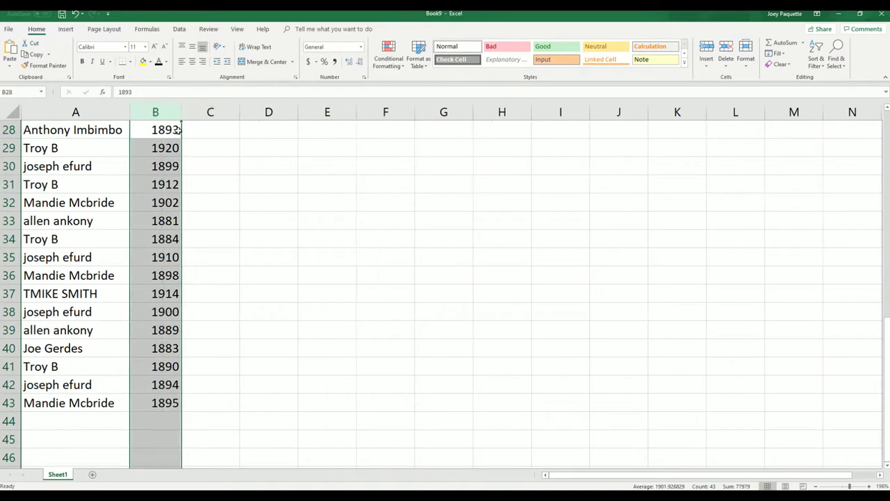
click(134, 331)
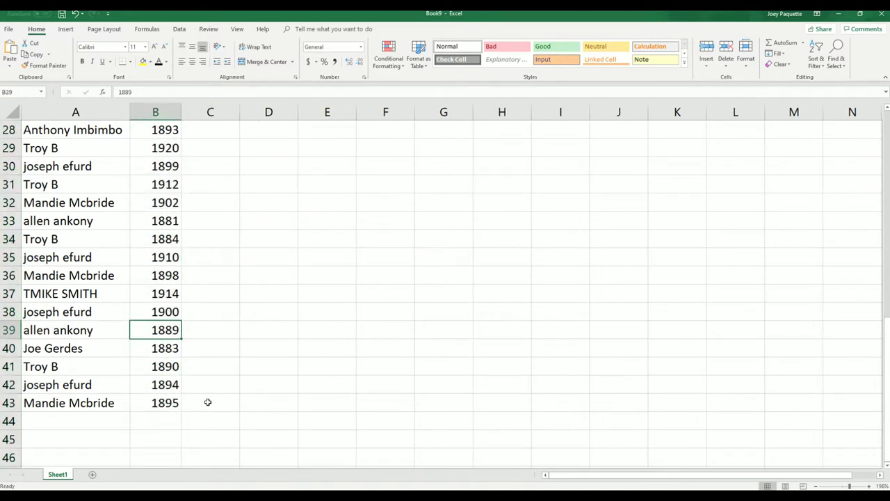
click(125, 388)
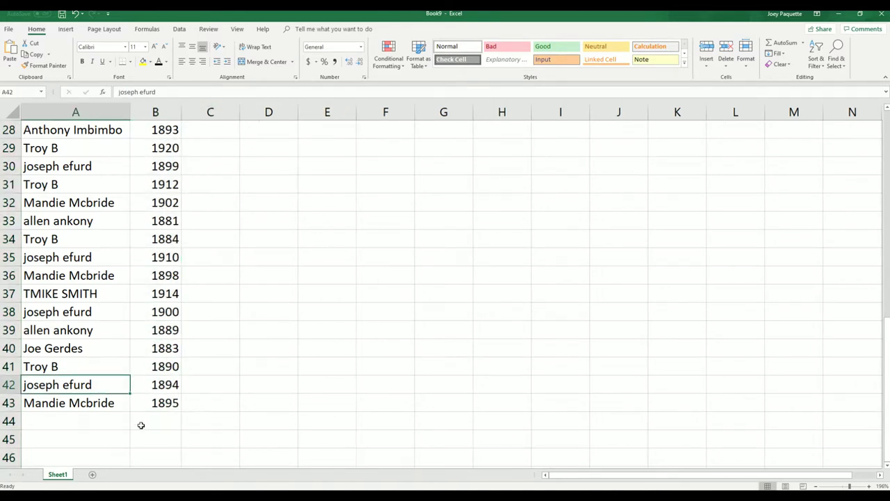
- Sort B2:B43 by year from smallest to largest, expanding the selection so the owners move with their years
scroll(162, 404, up, 9)
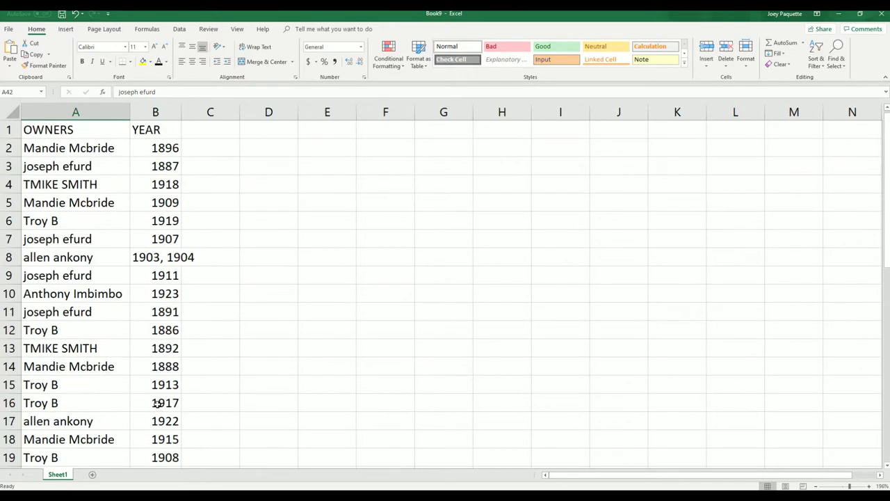
drag(156, 147, 183, 431)
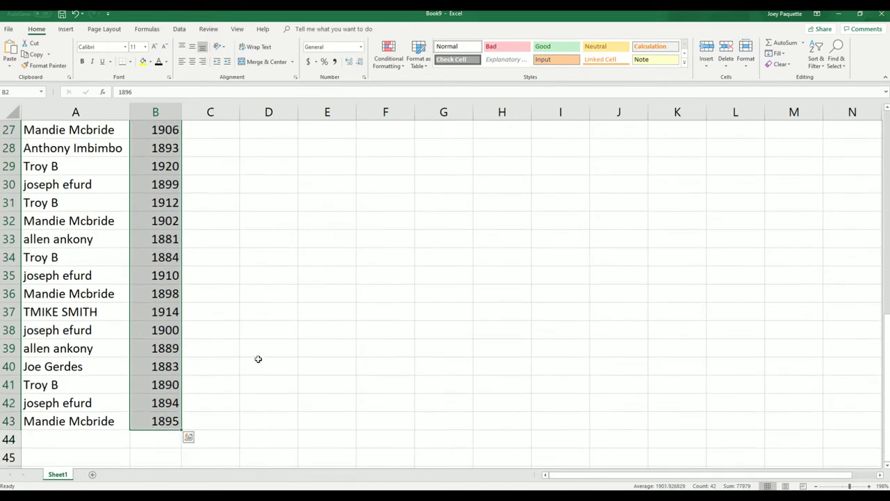
click(816, 59)
click(813, 79)
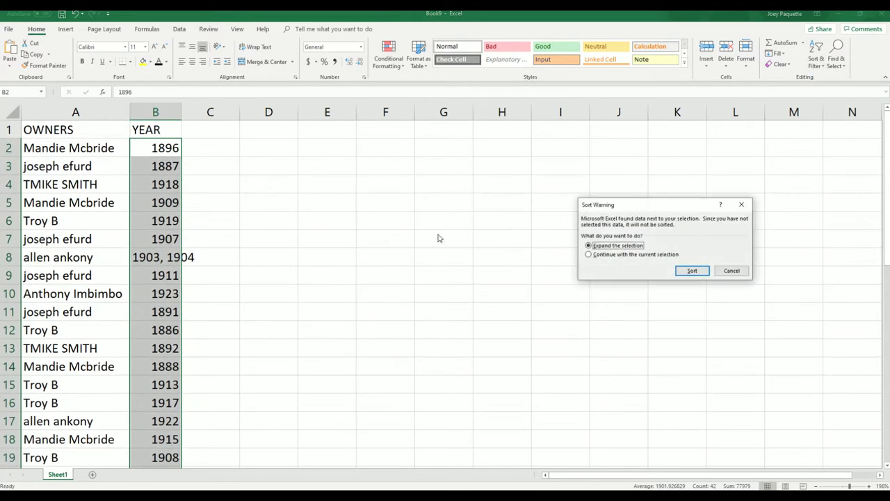
click(692, 270)
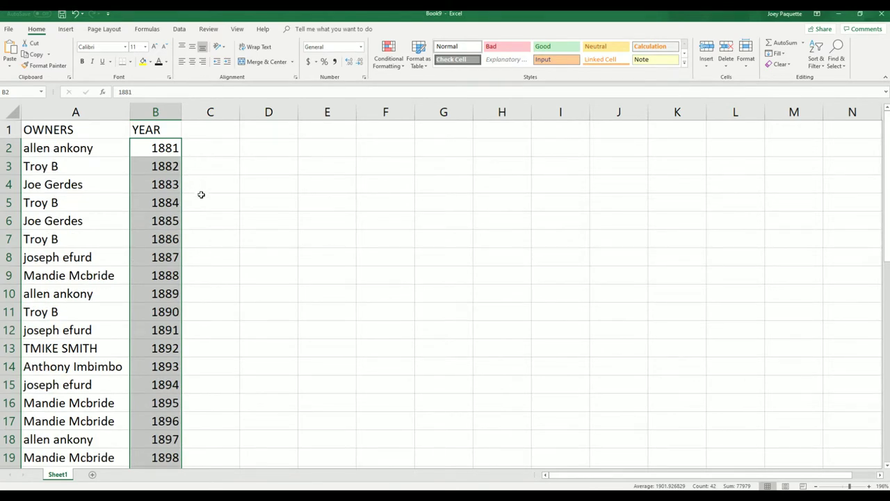
- Review the sorted owner and year pairings from row 2 down to the combined 1903, 1904 entry
scroll(201, 194, down, 2)
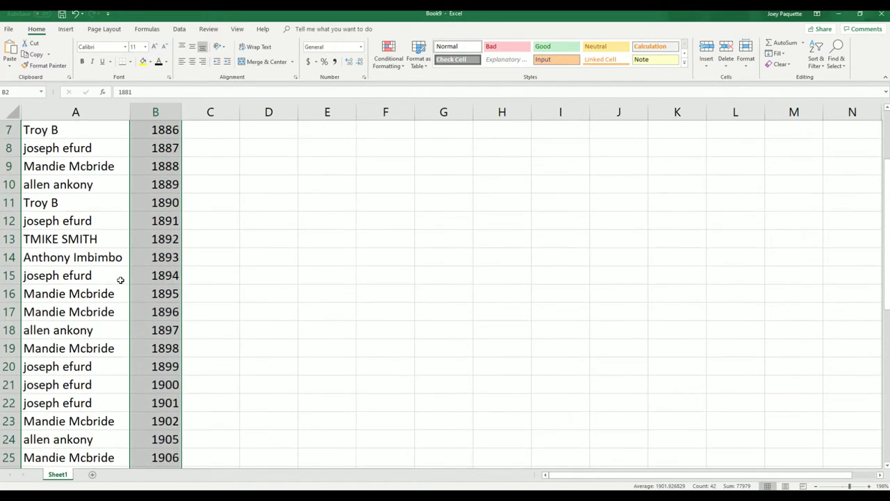
click(152, 278)
click(146, 293)
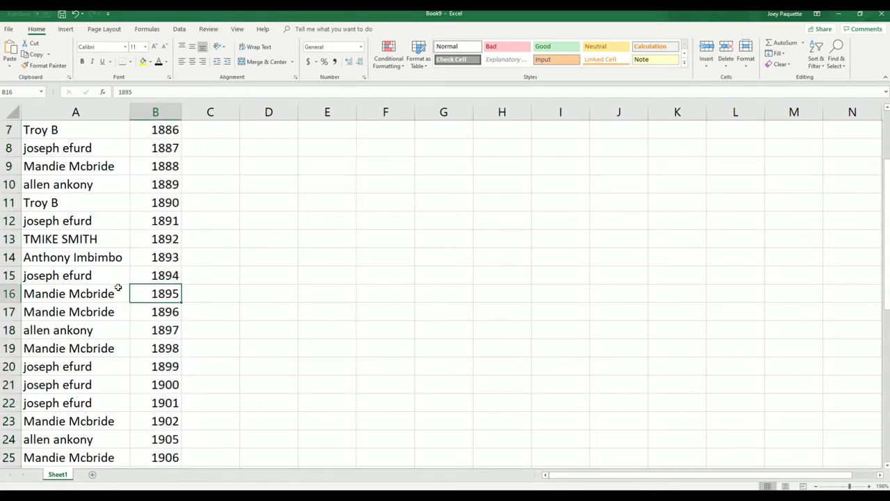
scroll(208, 270, up, 2)
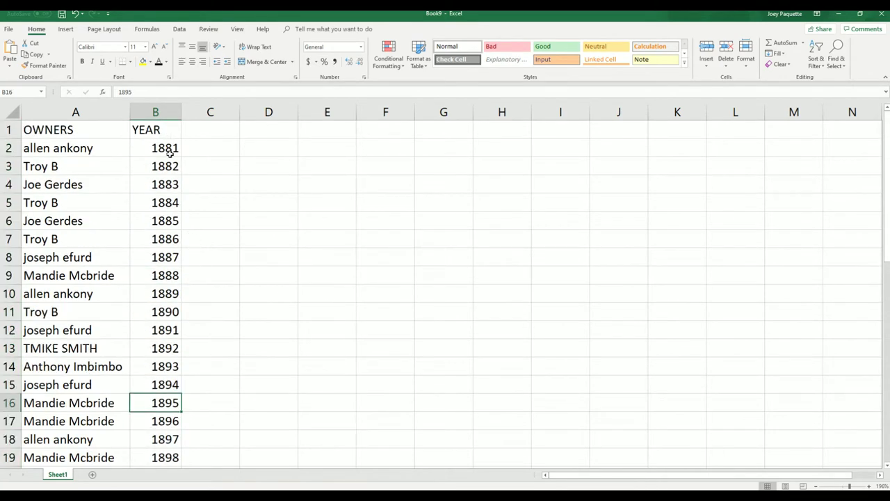
scroll(162, 227, down, 2)
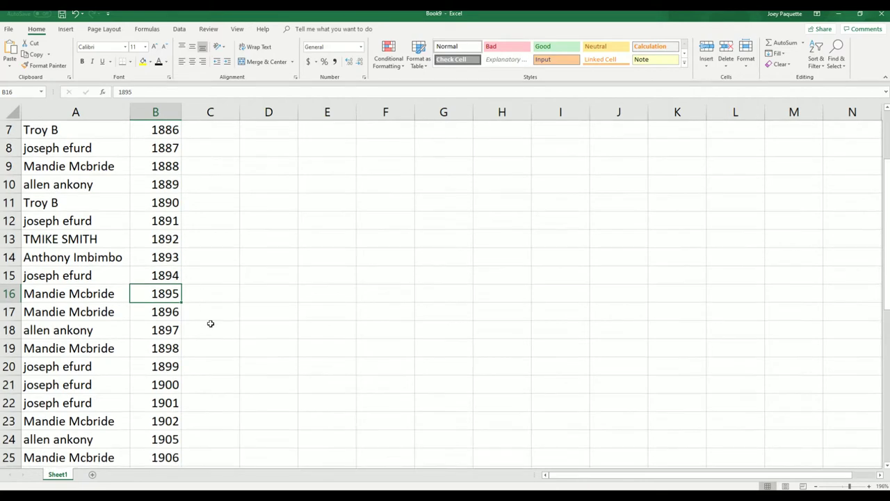
click(225, 333)
scroll(226, 332, down, 8)
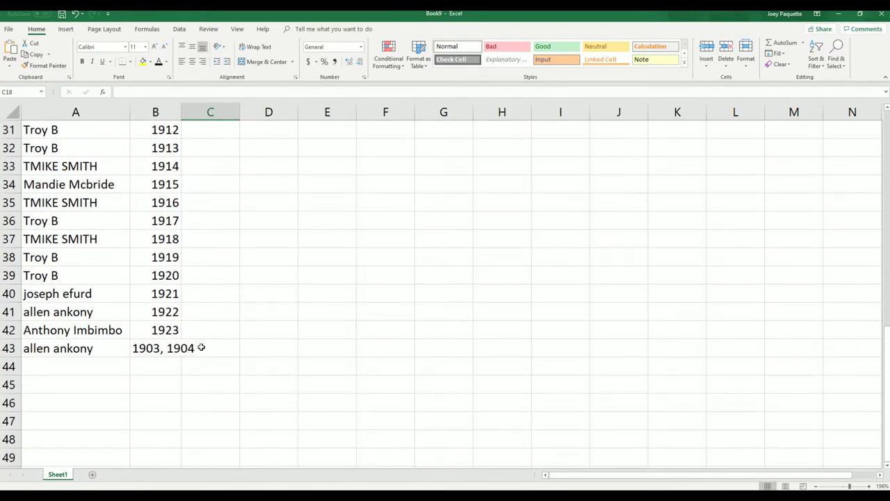
scroll(171, 318, up, 9)
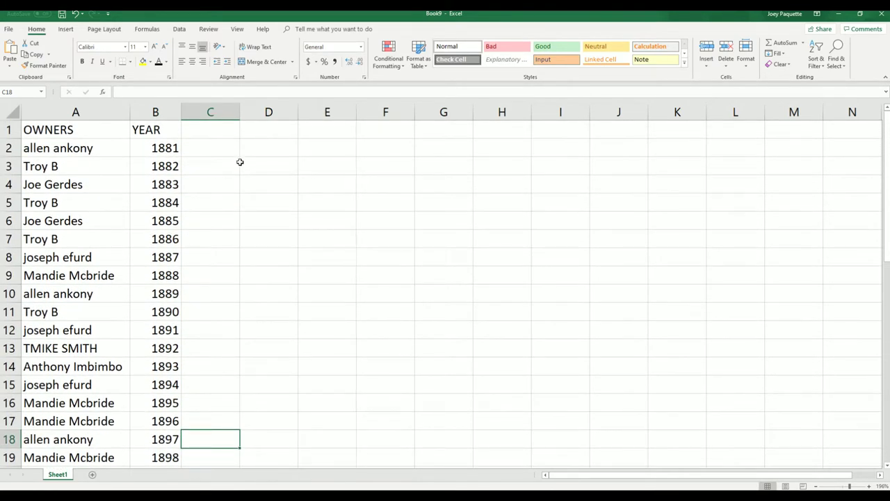
- Zoom the sheet out to 80% to show the complete owner and year list at once
drag(848, 486, 842, 486)
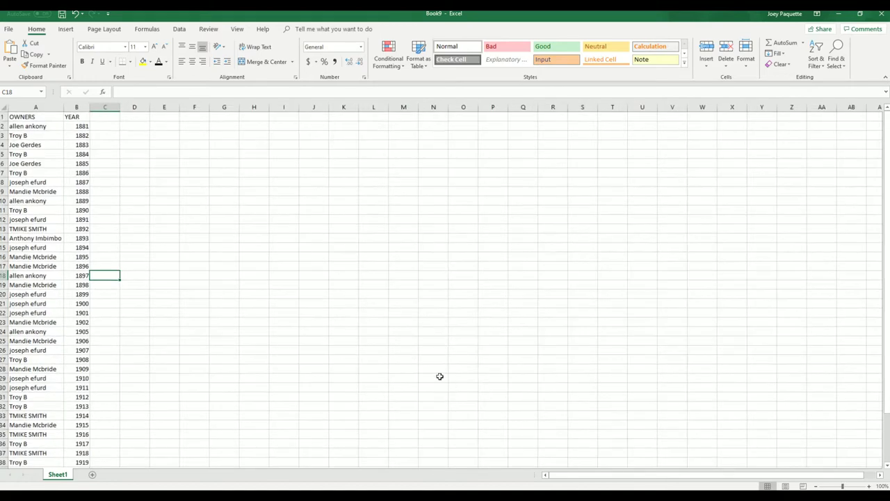
click(819, 486)
click(819, 486)
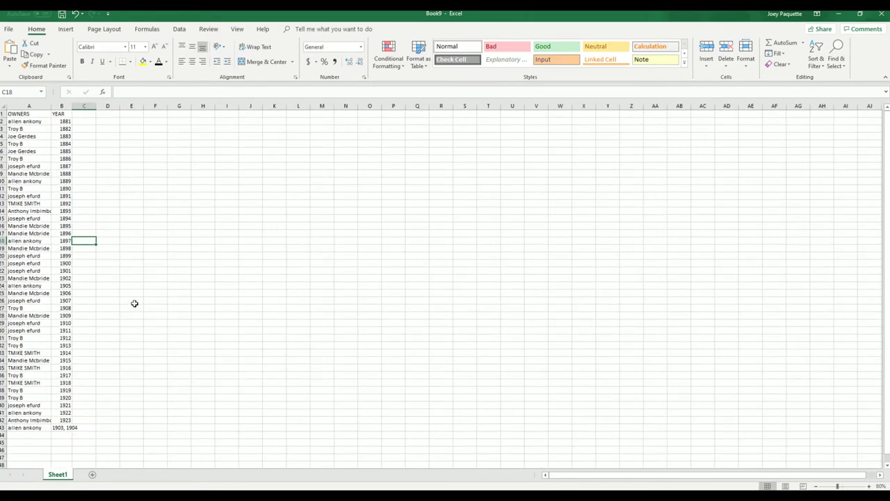